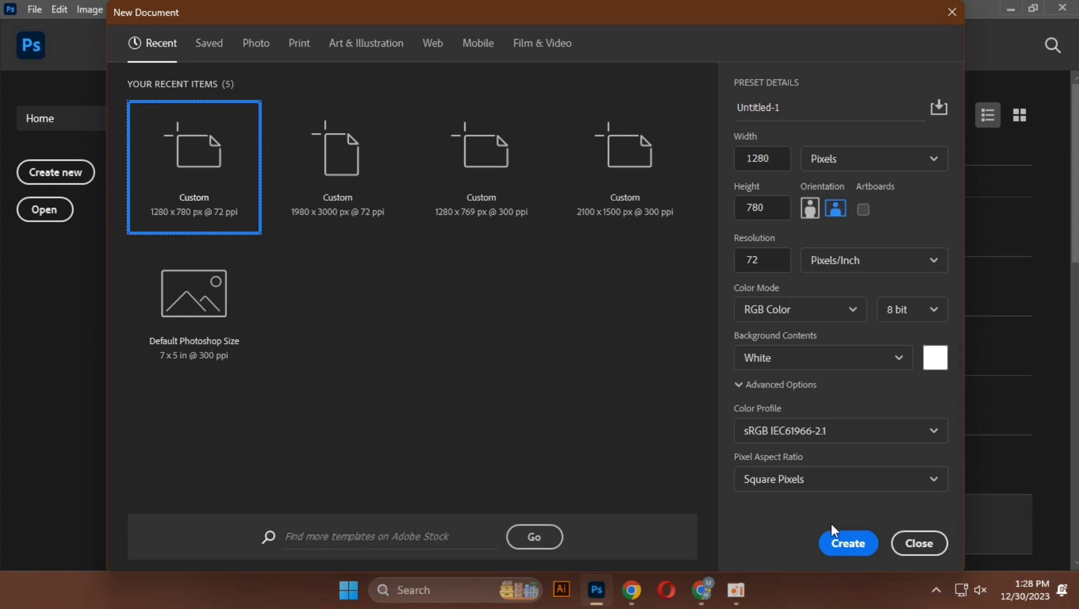
Create a 1280 x 780 px document at 72 ppi and draw a circle about 243 px wide near its centre
click(859, 550)
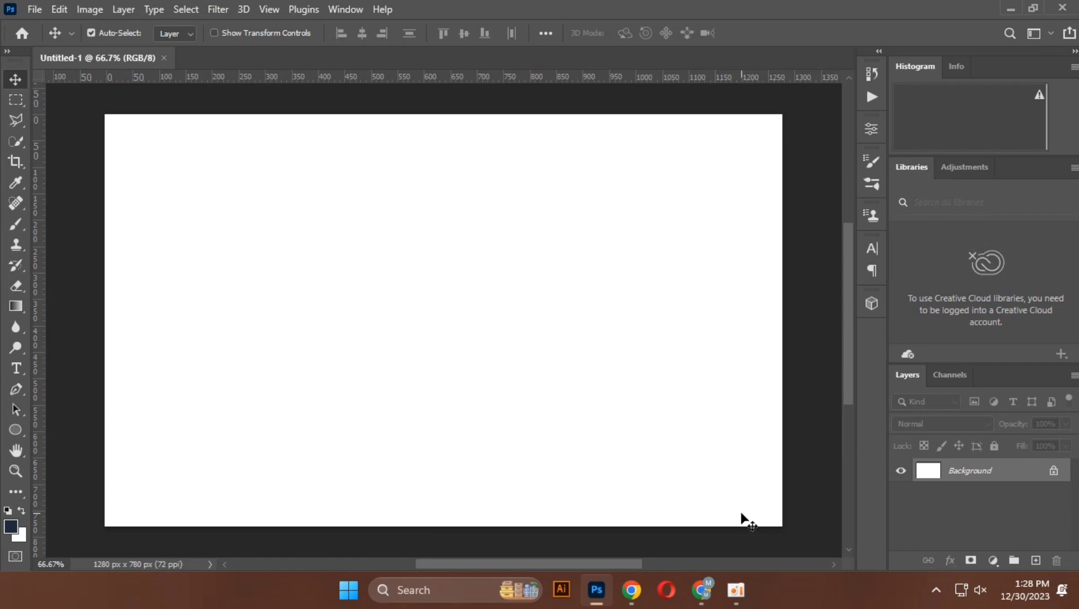
click(10, 429)
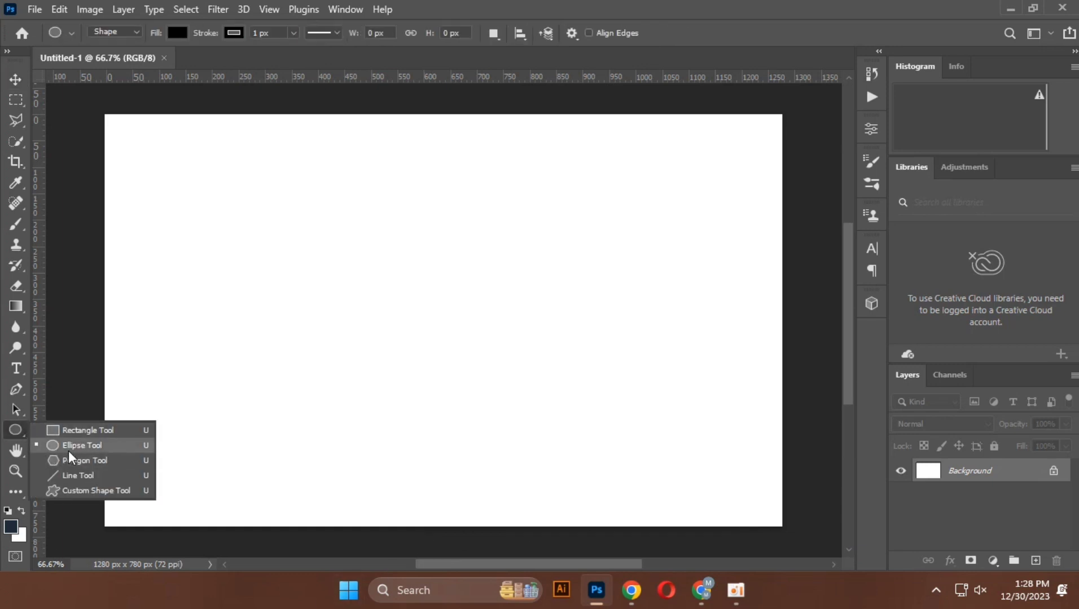
click(69, 447)
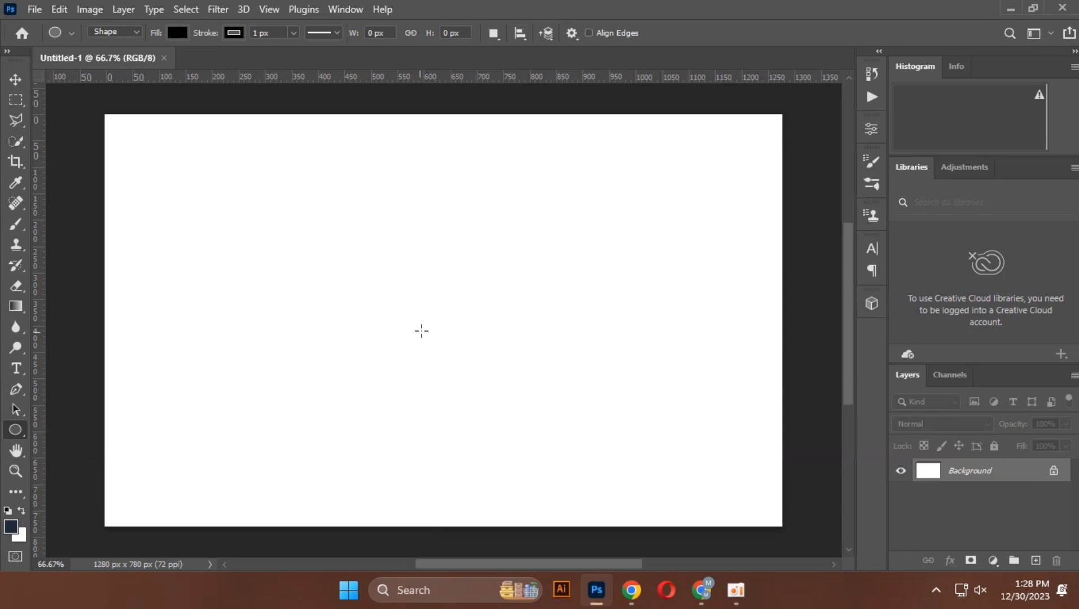
drag(391, 265, 519, 485)
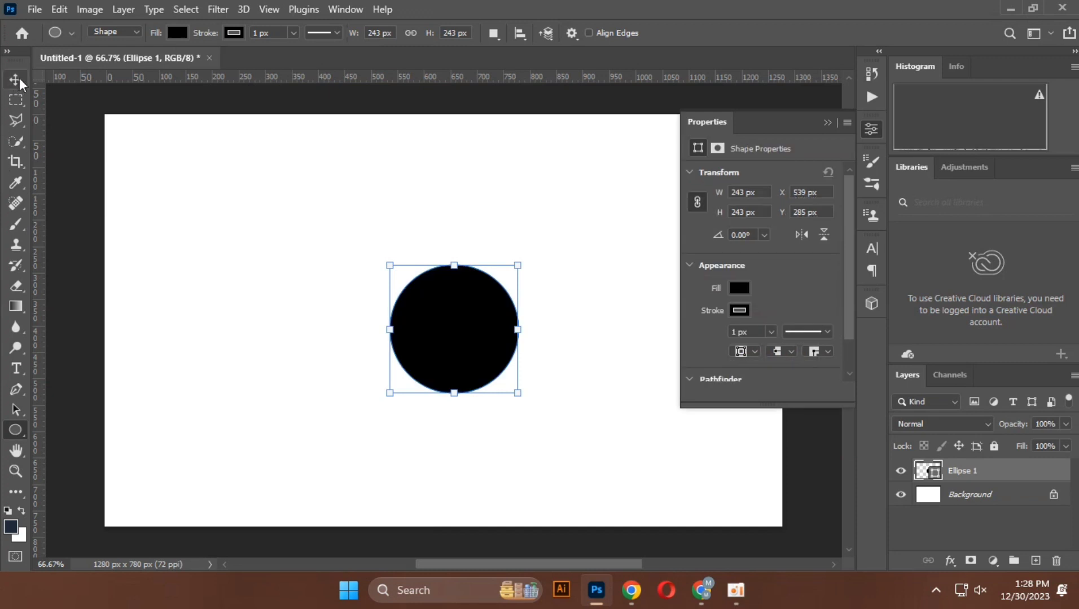
Remove the circle's stroke, fill it with orange, and move it slightly up and to the left on the canvas
click(740, 310)
click(707, 333)
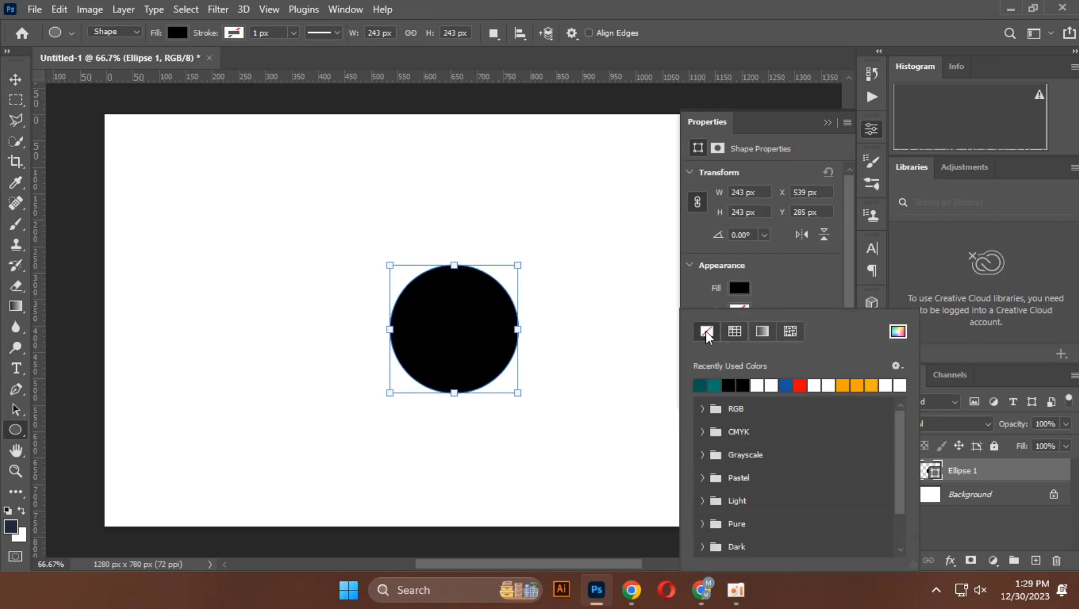
click(739, 290)
click(740, 289)
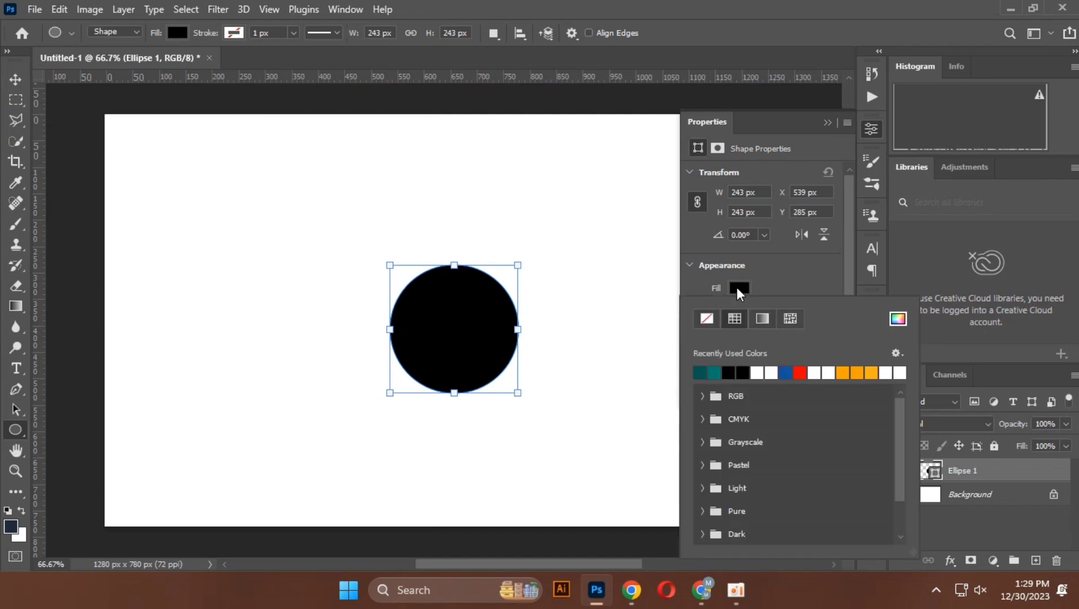
click(786, 372)
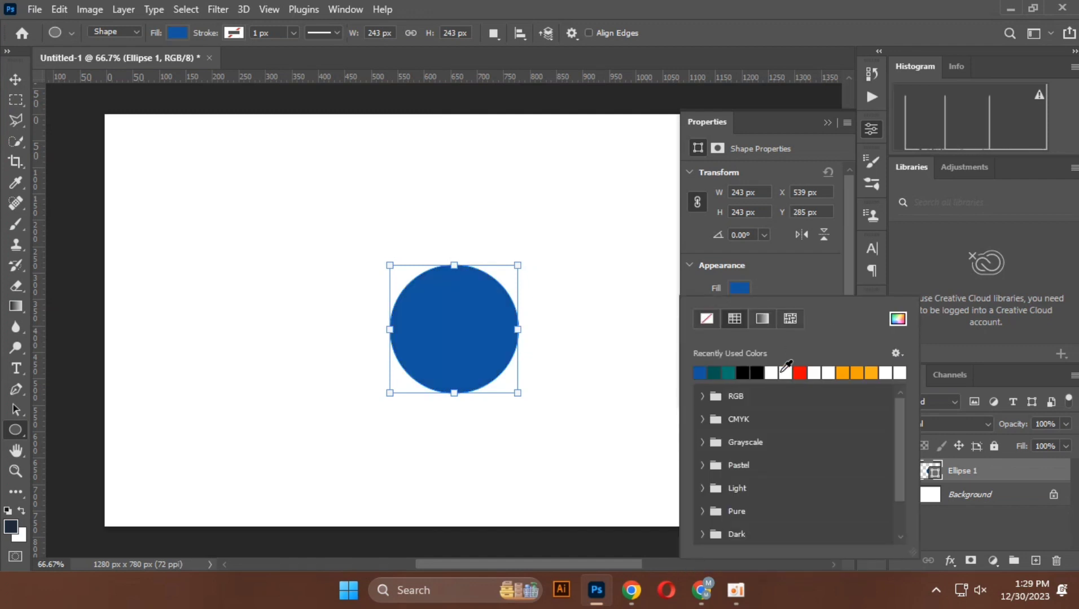
click(841, 372)
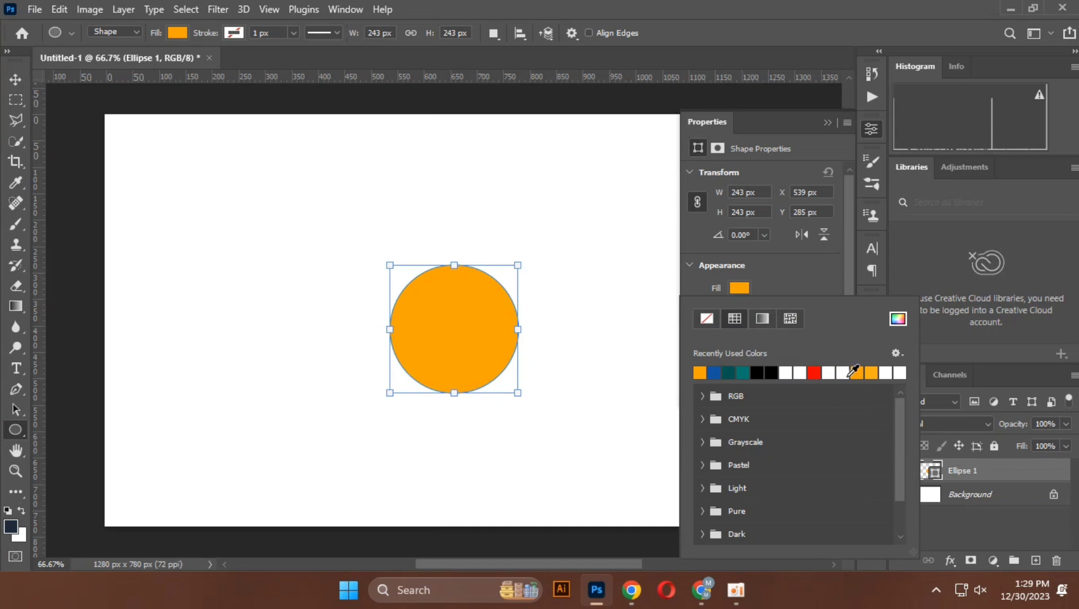
click(828, 123)
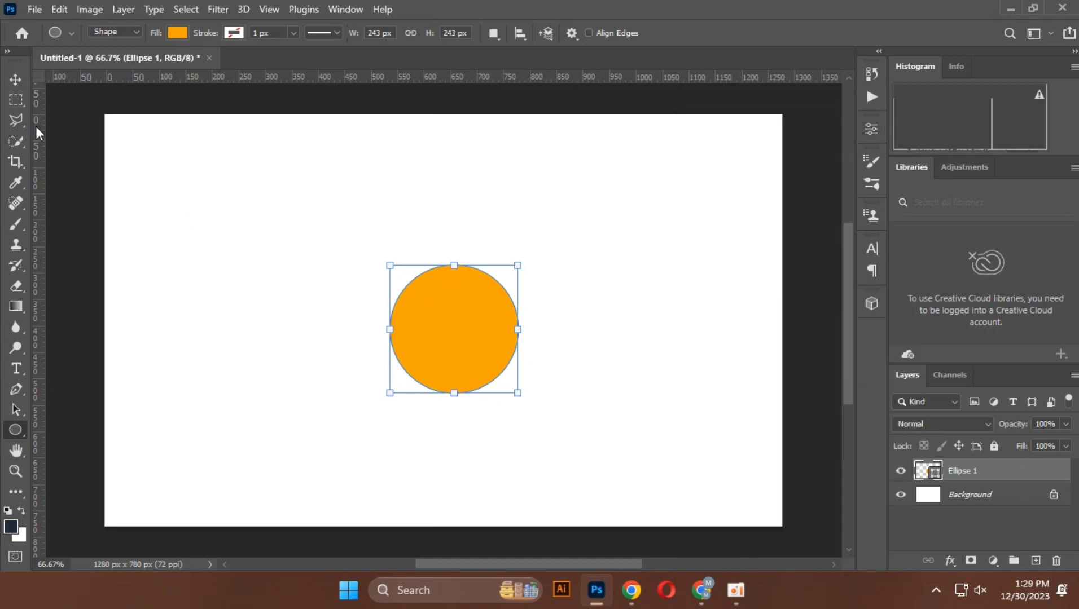
click(15, 79)
drag(460, 338, 427, 321)
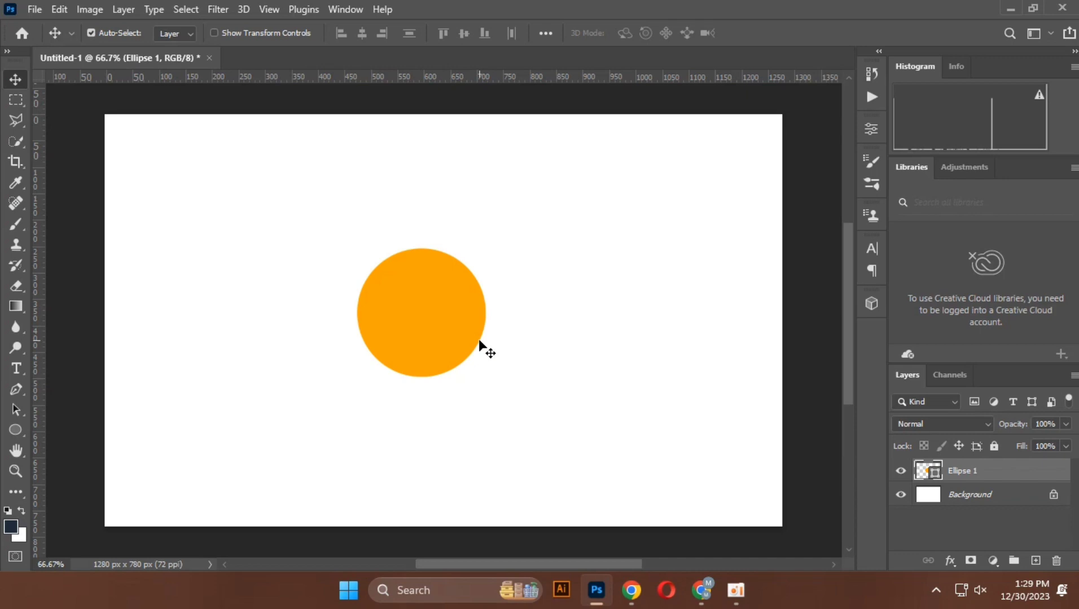
Place 25181.png from the desktop into the document, scaled to 5.05% with its bottom edge aligned to the bottom of the orange circle
click(1010, 9)
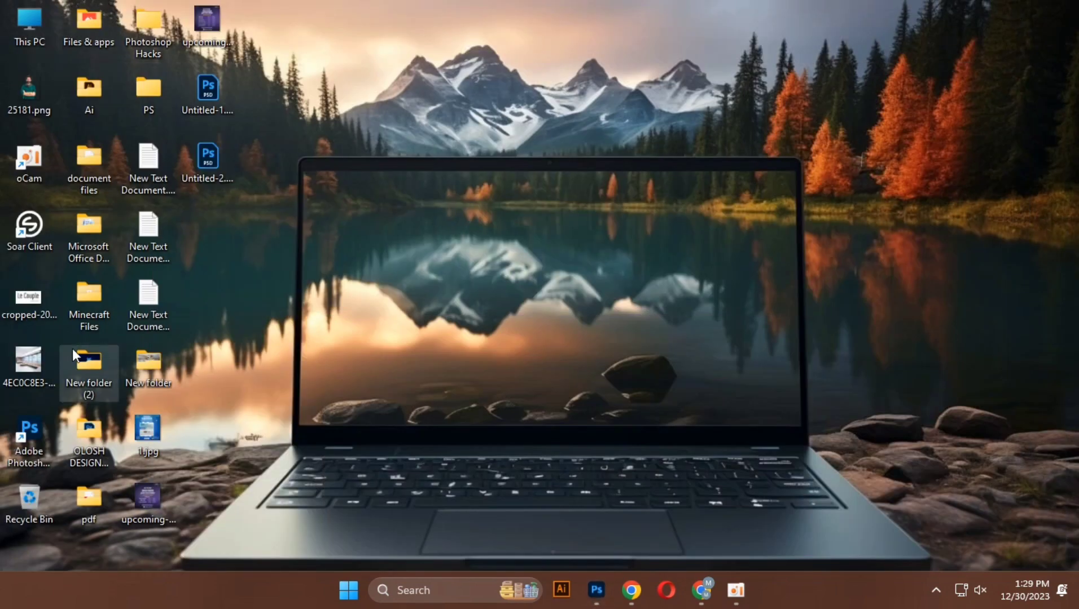
drag(36, 84, 410, 340)
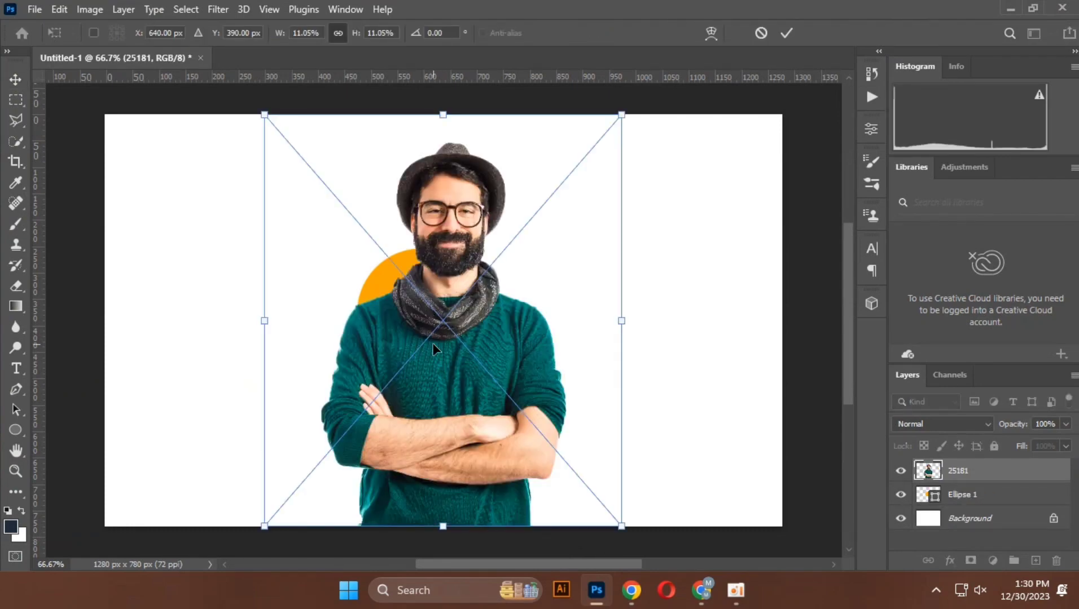
drag(434, 348, 422, 343)
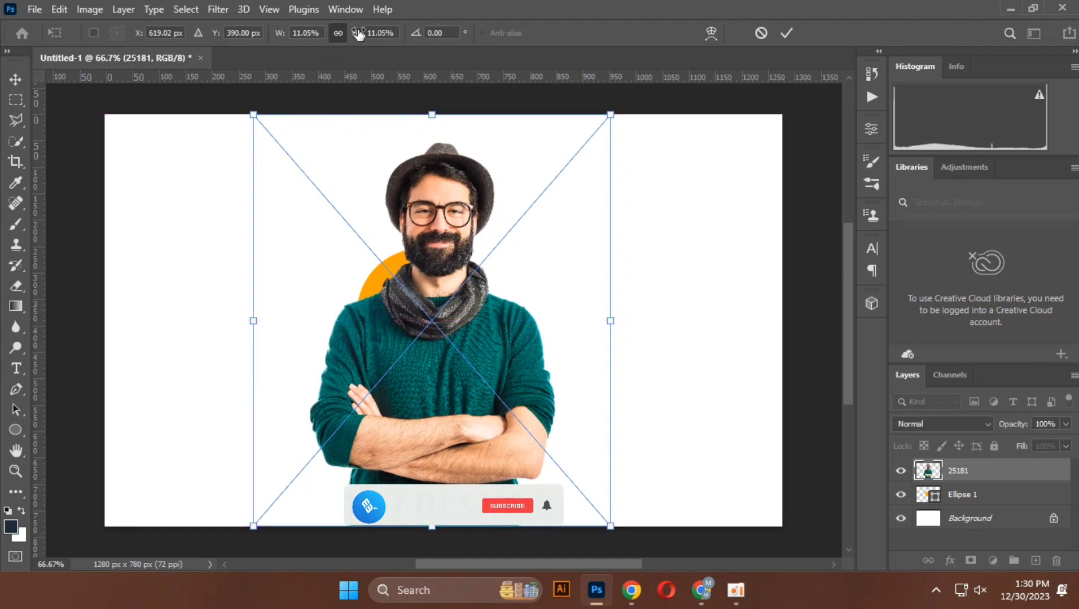
drag(358, 33, 351, 34)
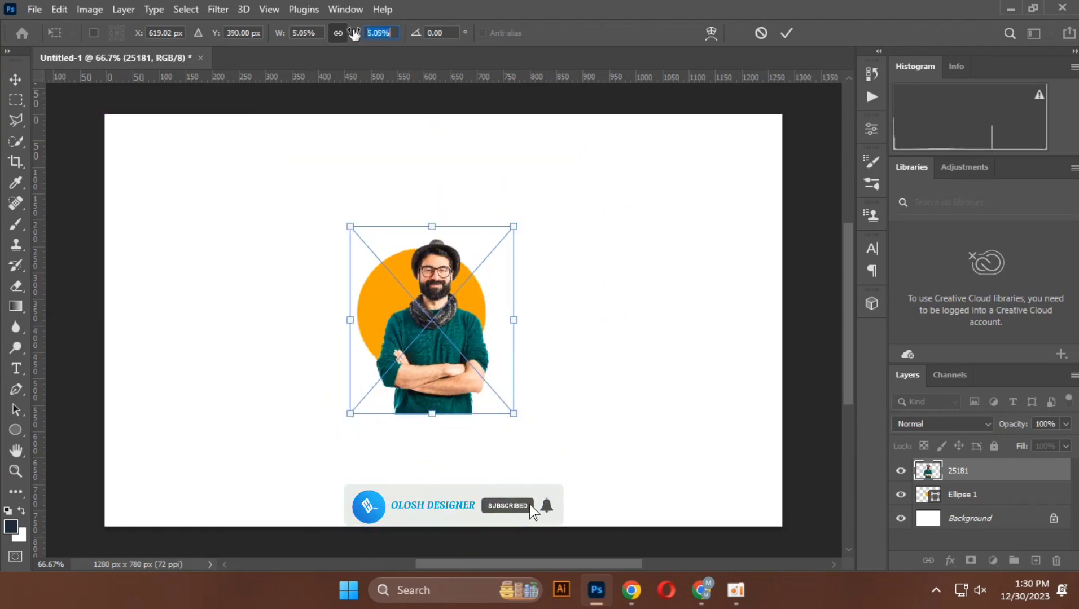
drag(469, 390, 460, 358)
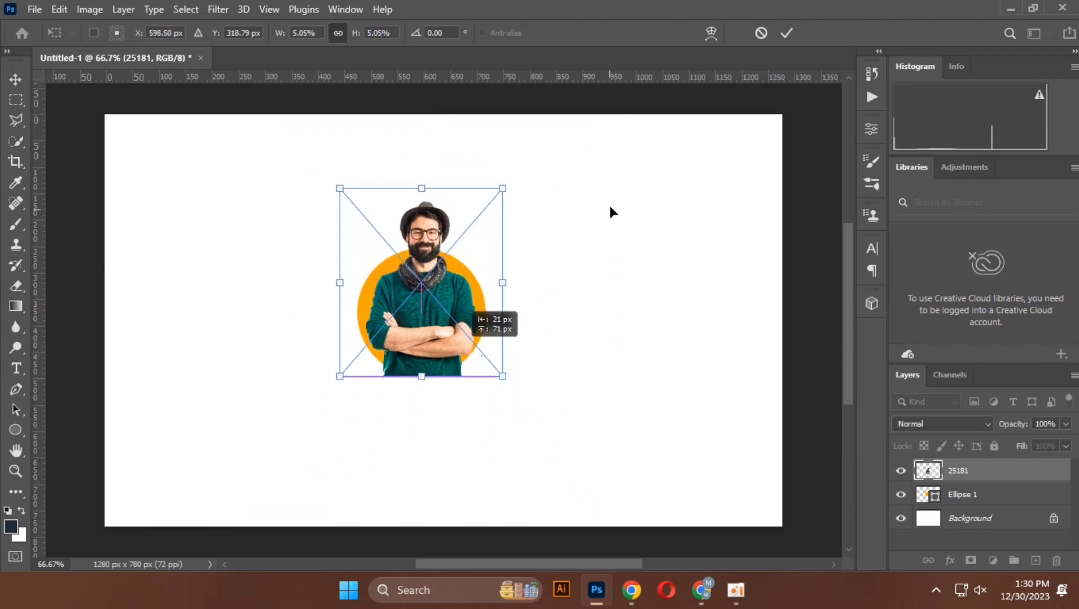
click(785, 33)
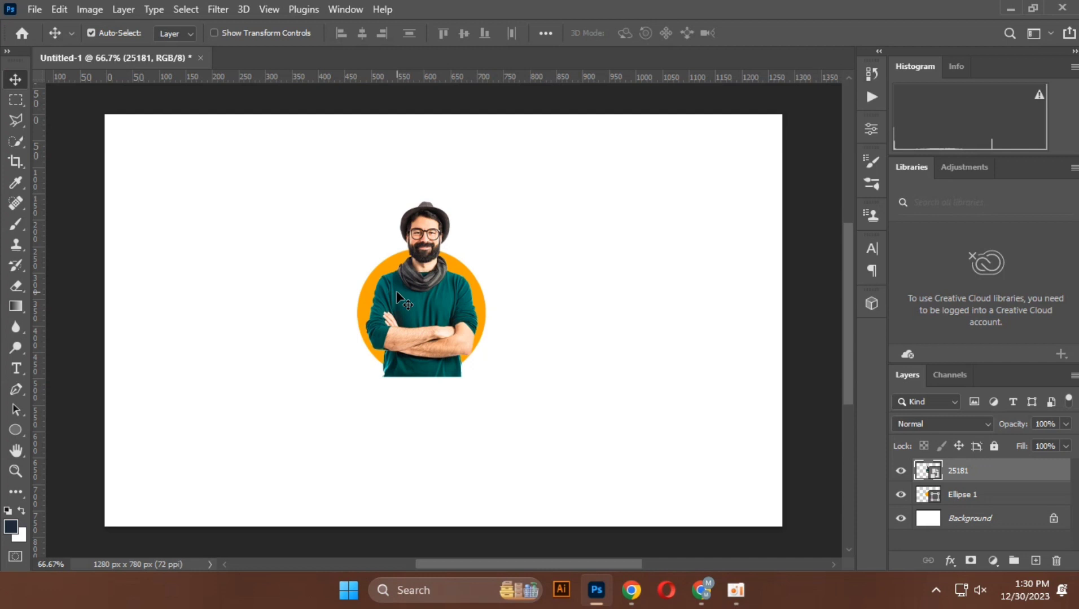
Duplicate the 25181 layer, clip the original to Ellipse 1, and check the clipping by briefly hiding the copy
key(ctrl+j)
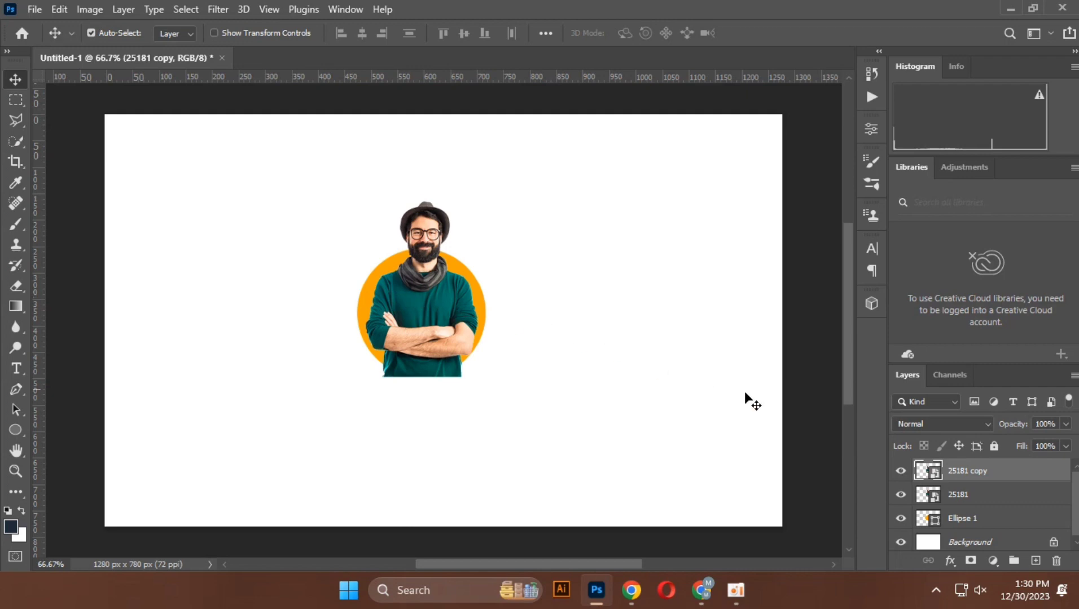
click(992, 501)
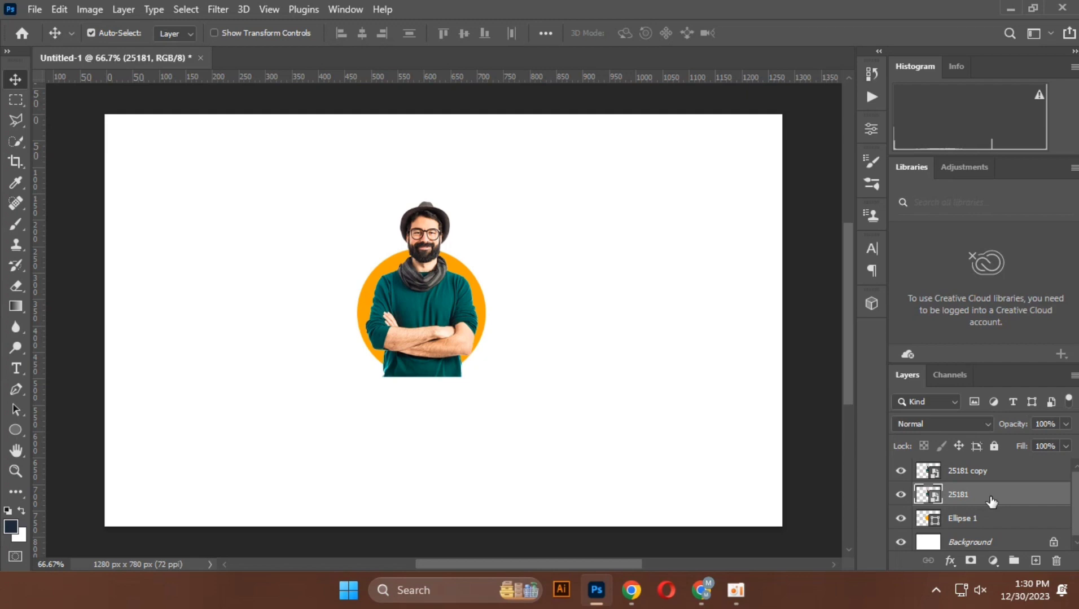
right_click(1023, 495)
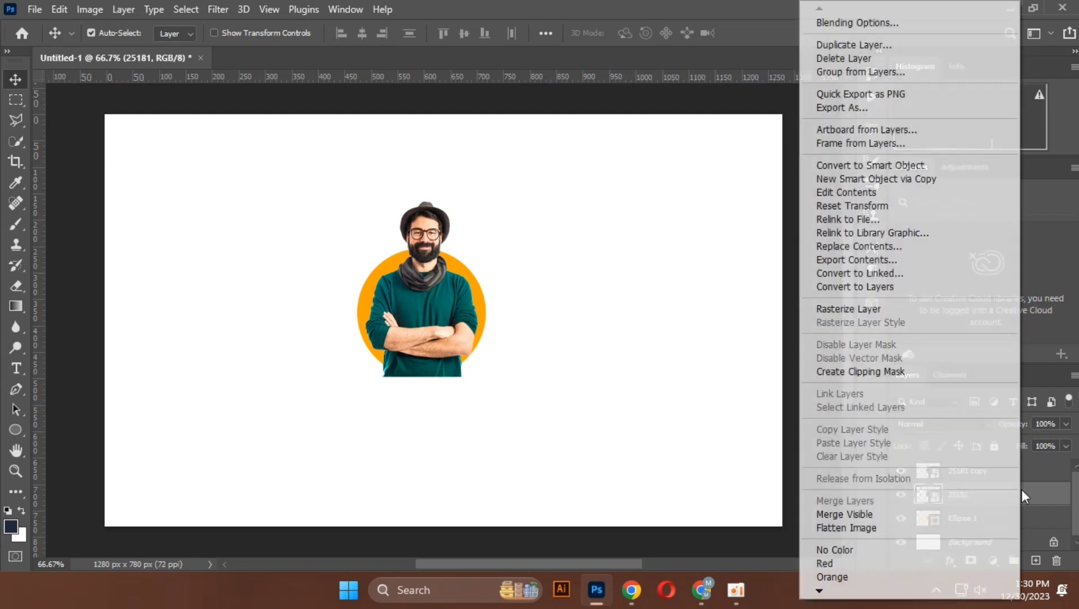
click(890, 370)
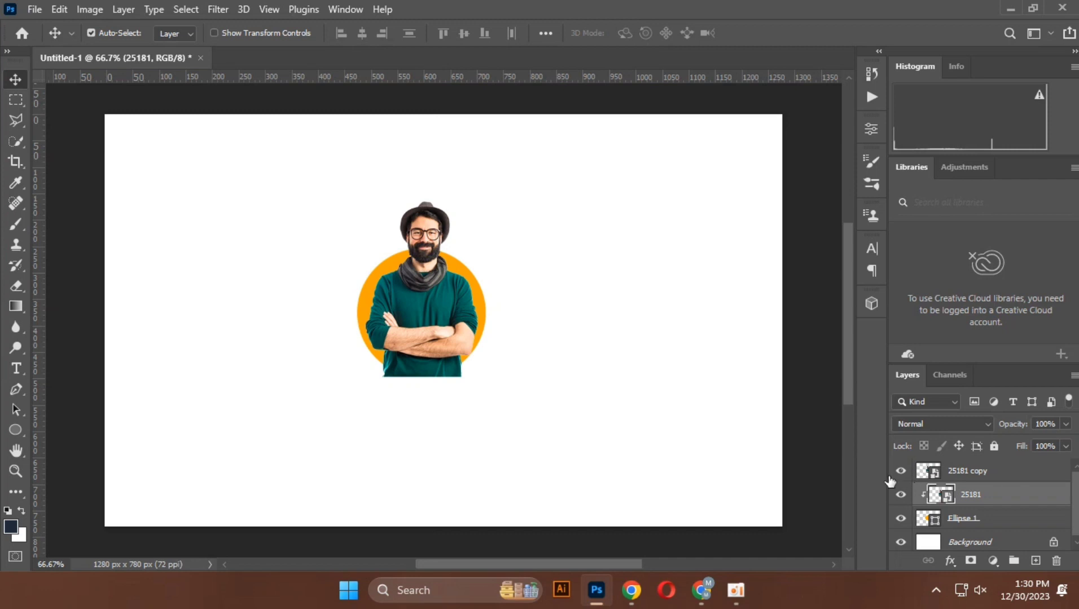
click(907, 470)
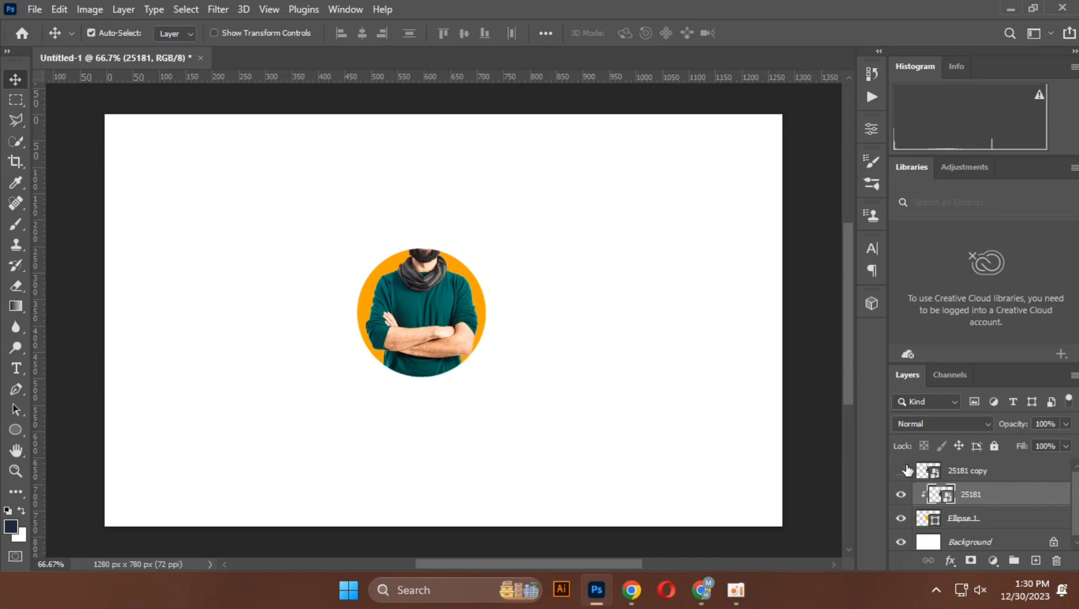
click(901, 471)
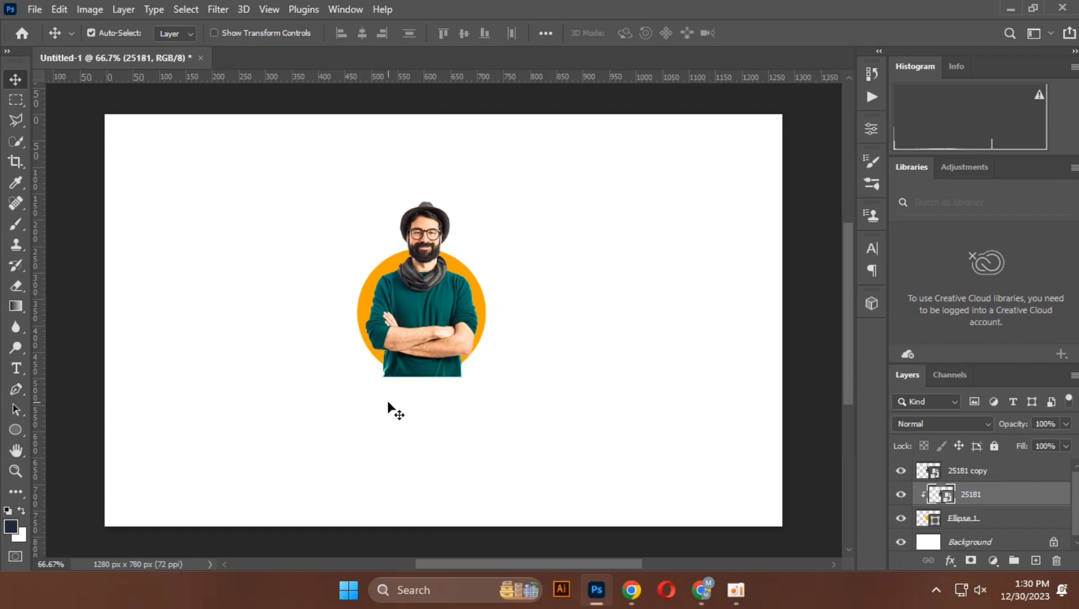
Add a layer mask to the 25181 copy layer, load Ellipse 1 as a selection and invert it
scroll(420, 381, up, 3)
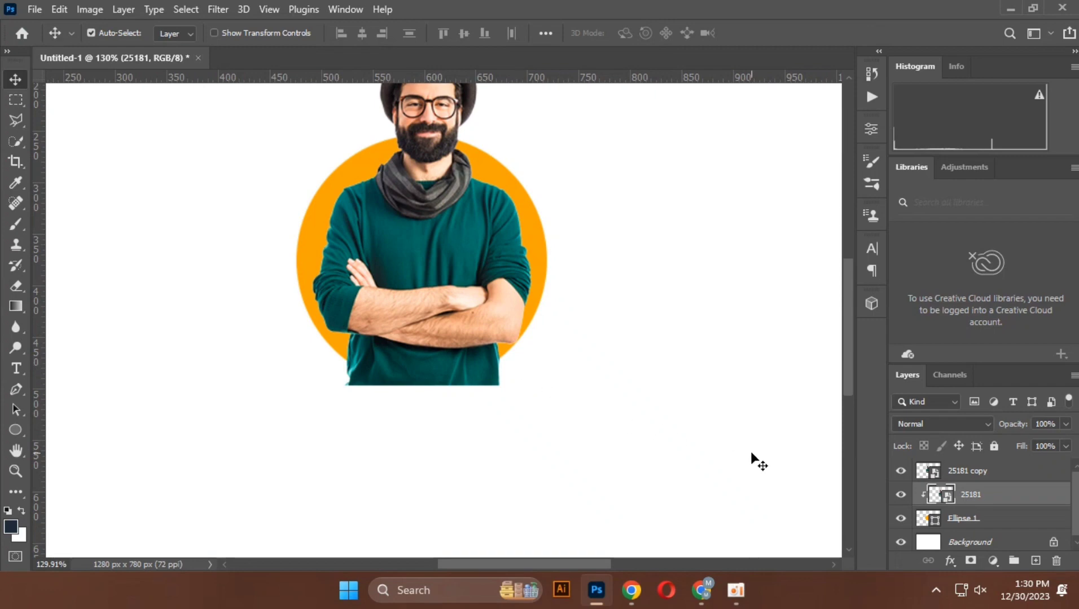
click(960, 474)
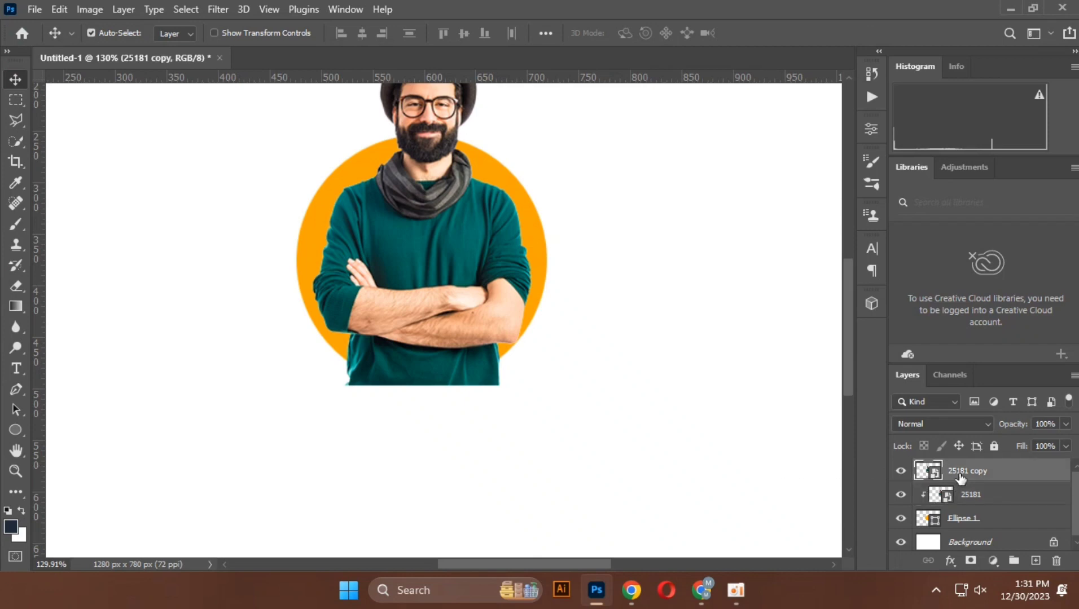
click(969, 561)
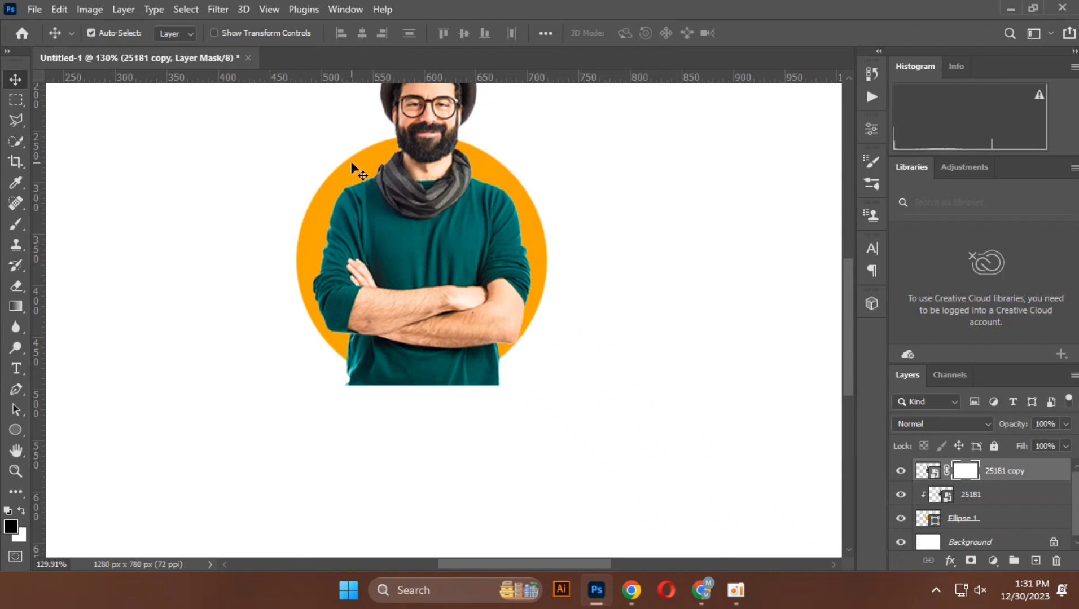
ctrl+click(934, 522)
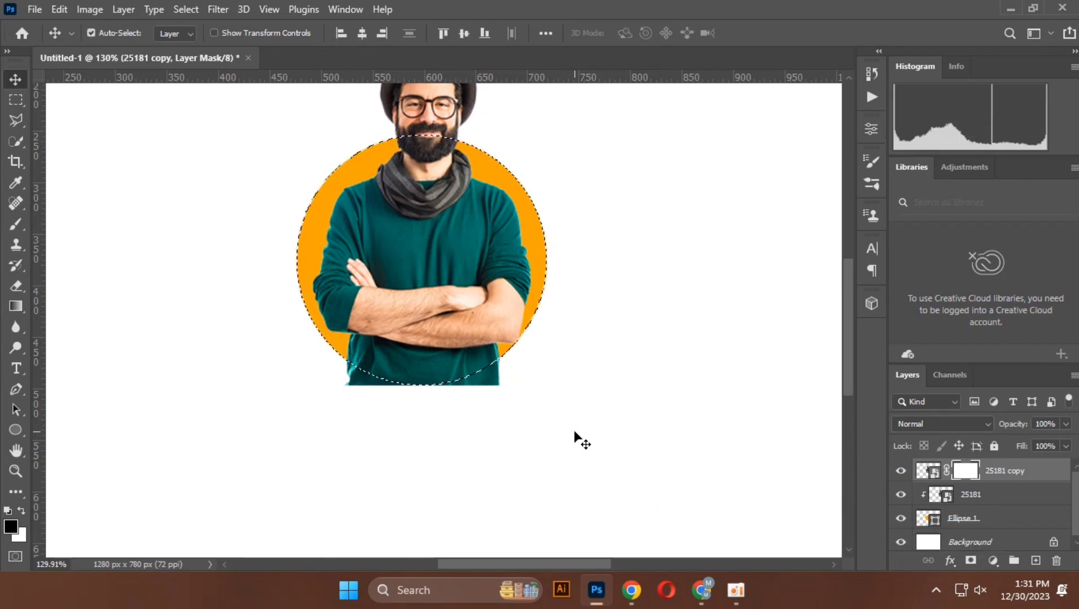
scroll(581, 440, up, 1)
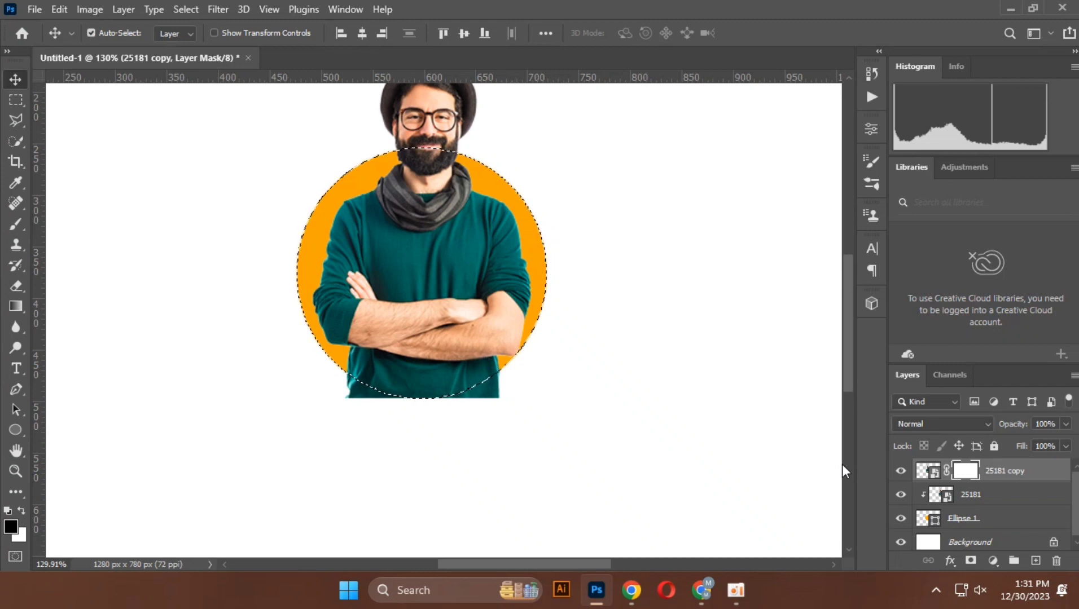
key(ctrl)
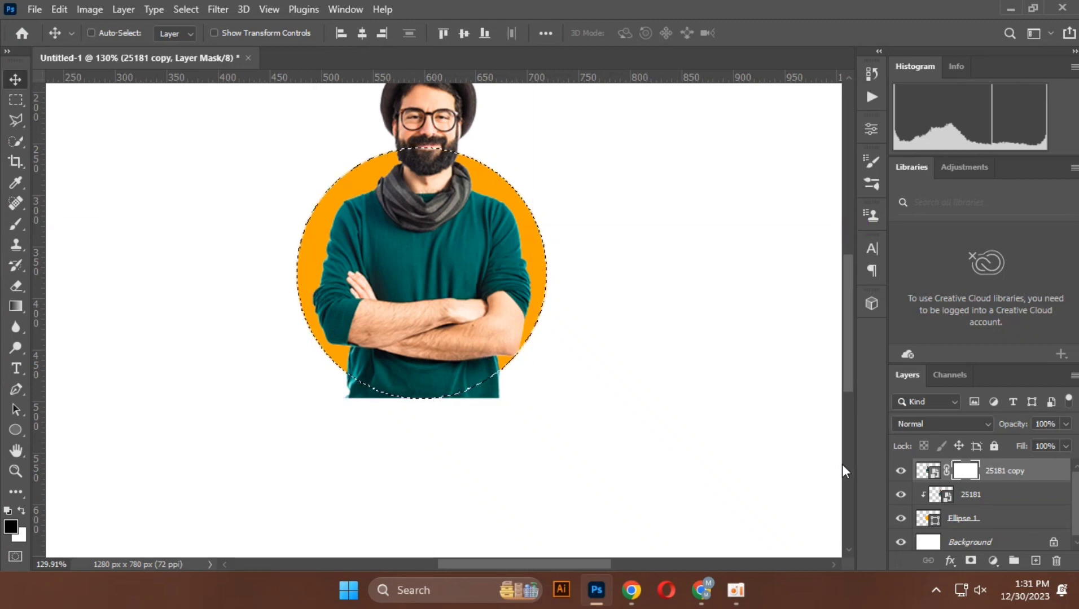
key(ctrl)
scroll(667, 411, down, 2)
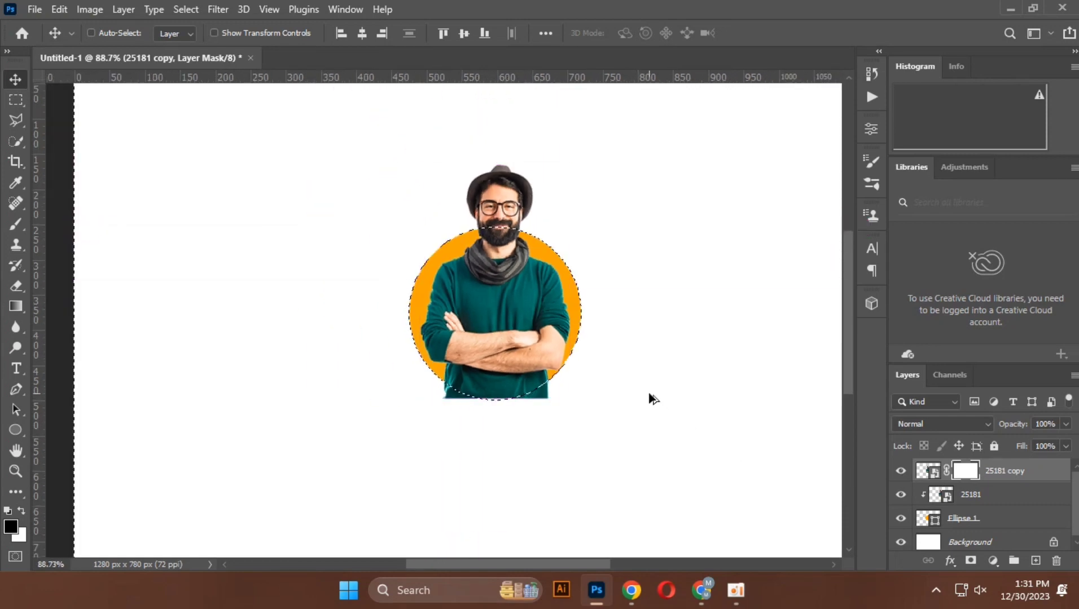
scroll(651, 397, down, 1)
key(ctrl)
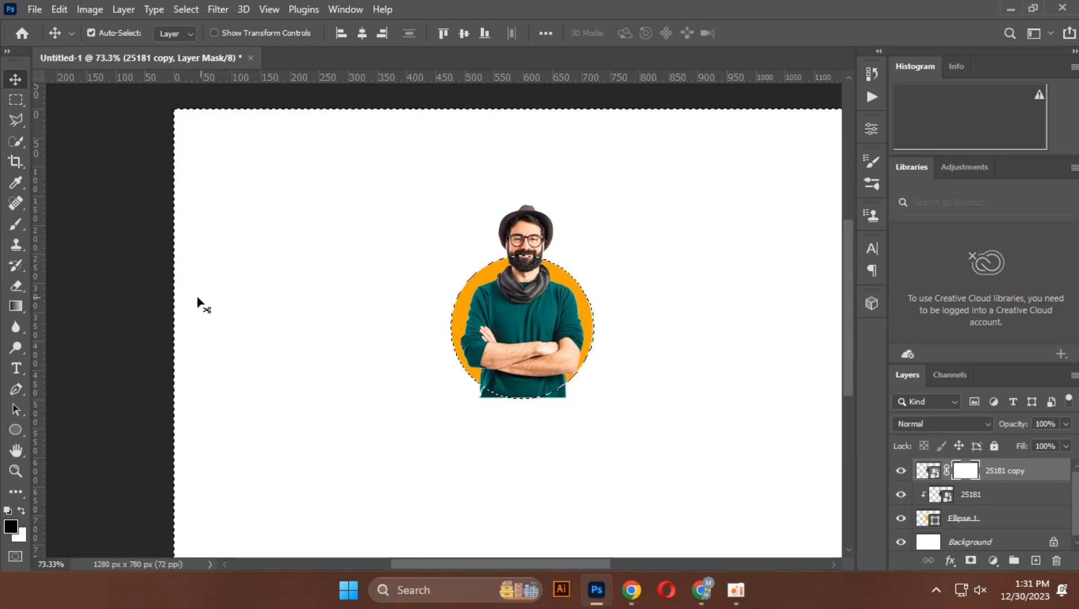
Set up the Brush tool with the soft round 30 tip at 0% hardness, enlarged to 62 px
click(10, 229)
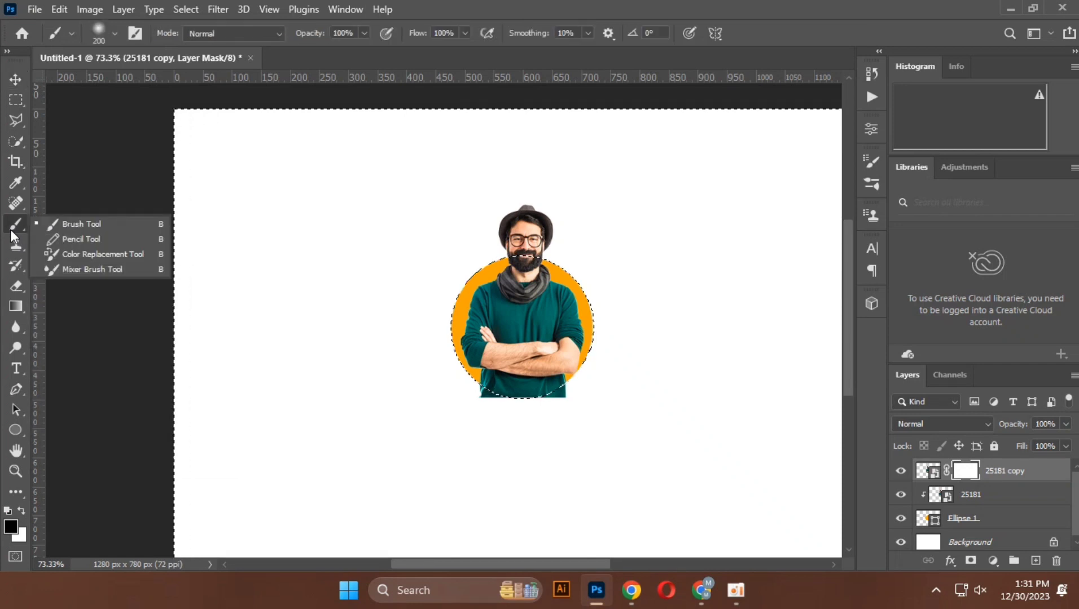
click(62, 224)
click(96, 25)
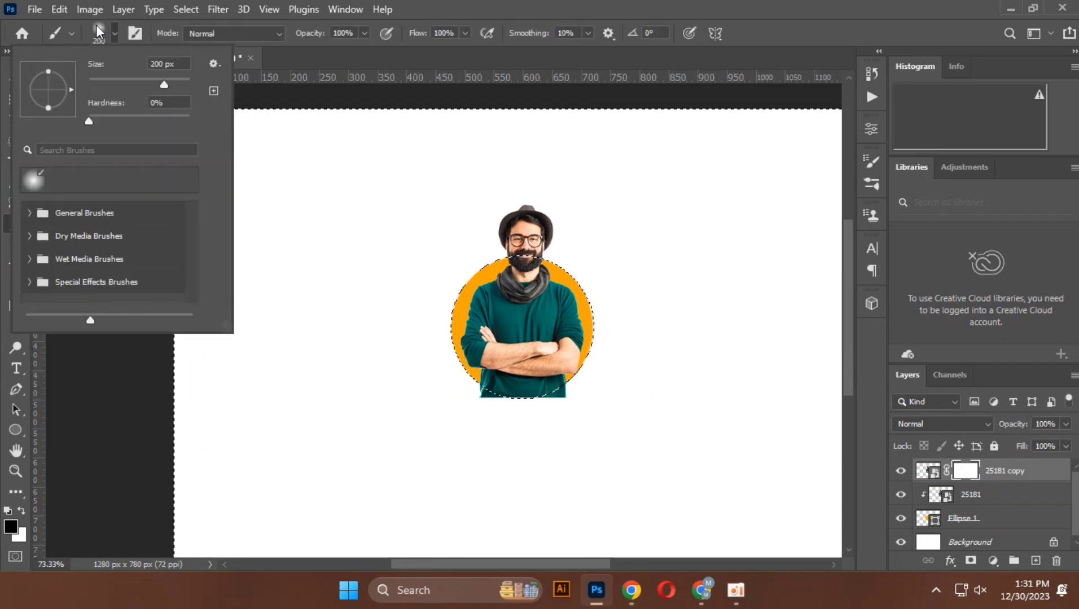
click(35, 179)
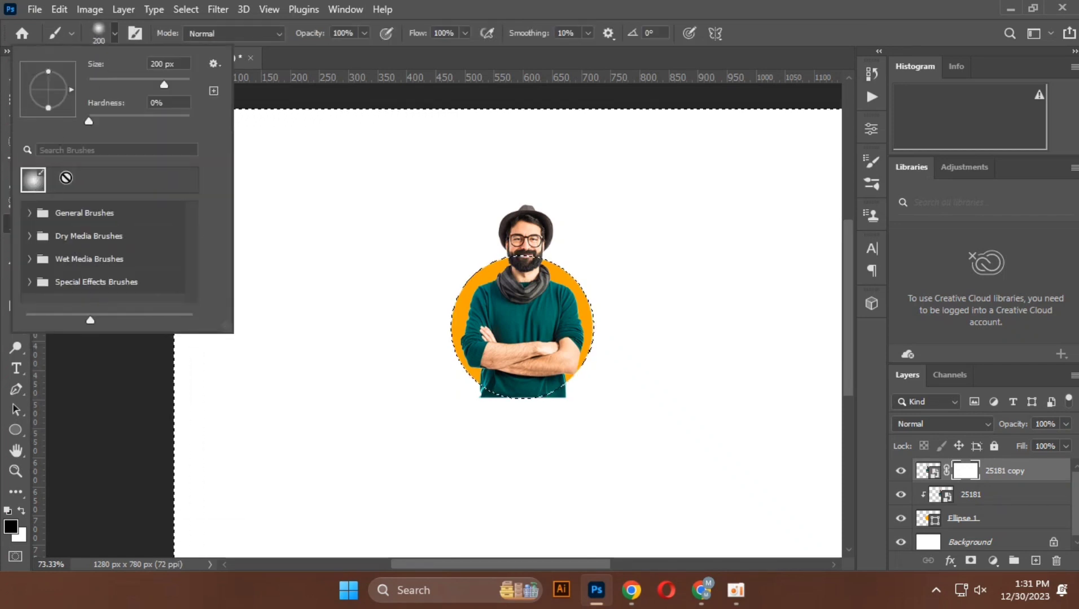
click(871, 184)
click(872, 184)
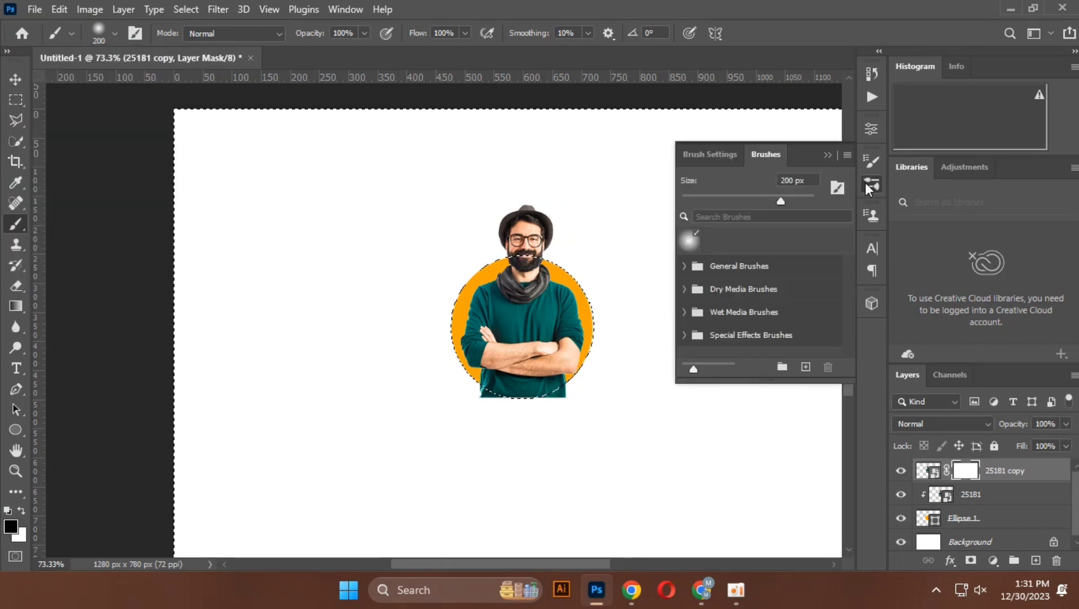
click(690, 153)
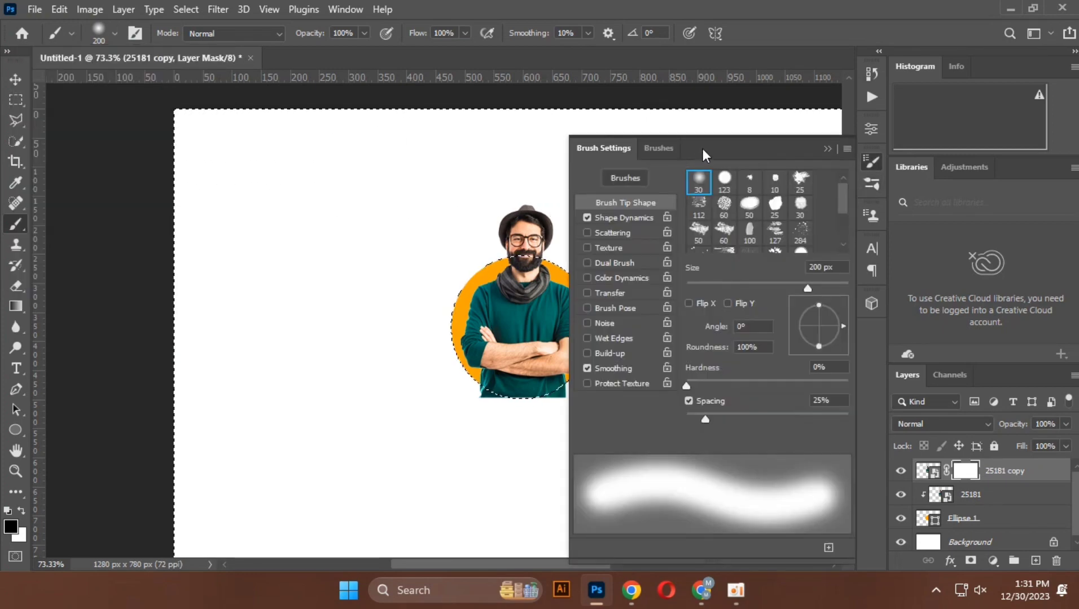
click(699, 184)
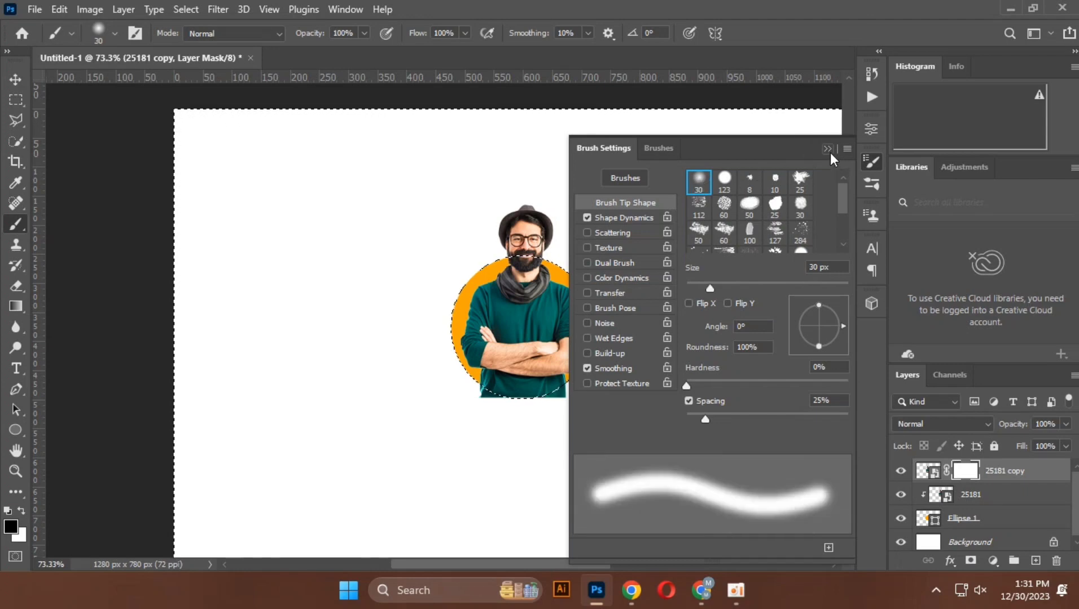
drag(711, 289, 736, 290)
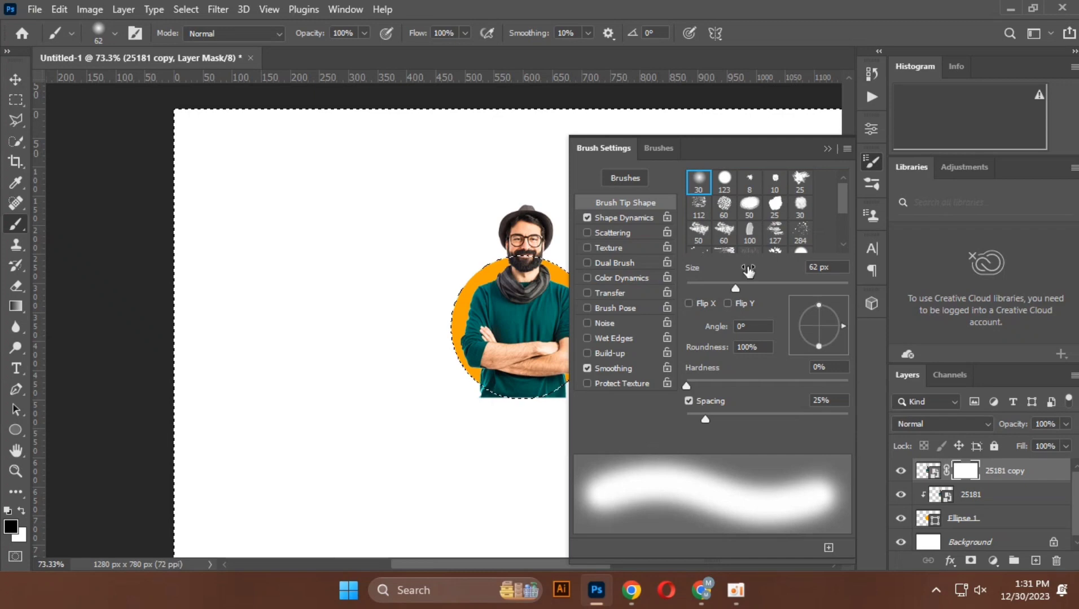
click(828, 148)
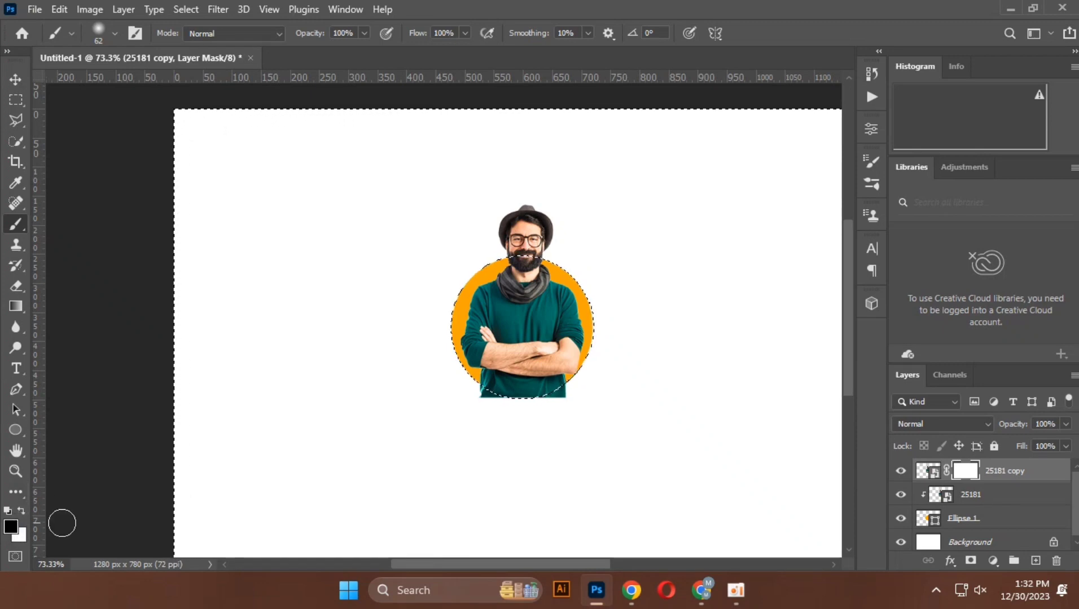
Paint black on the 25181 copy mask to hide the shirt below the circle's lower edge, deselect, and switch to the Move tool
scroll(566, 412, up, 5)
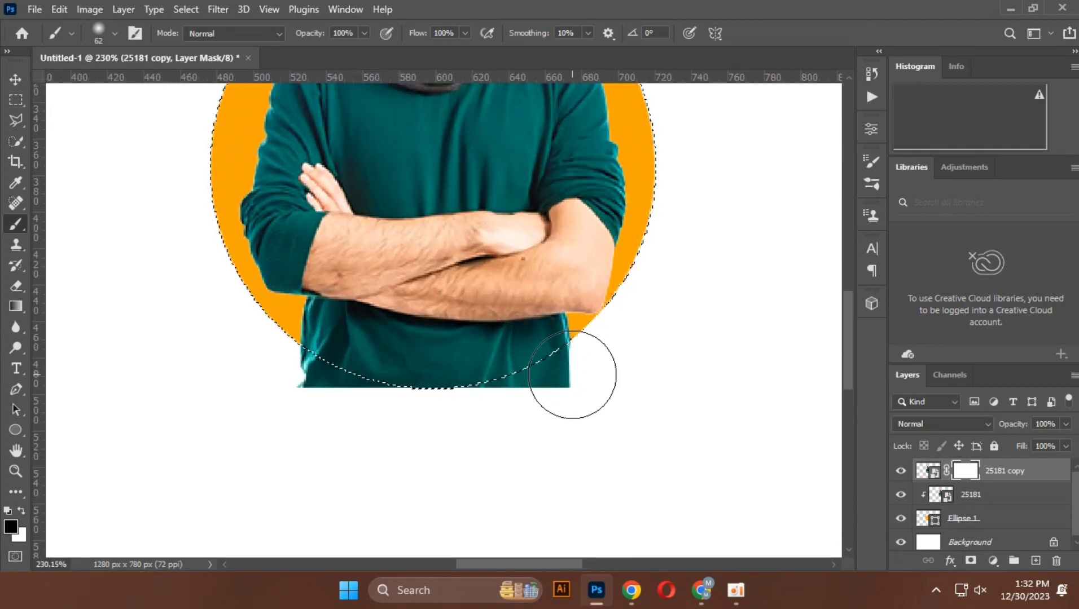
mouse_move(572, 373)
mouse_down()
mouse_move(477, 425)
mouse_move(605, 335)
mouse_move(557, 376)
mouse_move(340, 395)
mouse_move(220, 339)
mouse_move(381, 379)
mouse_move(500, 385)
mouse_move(201, 346)
mouse_move(328, 369)
mouse_move(595, 348)
mouse_up()
scroll(559, 360, down, 3)
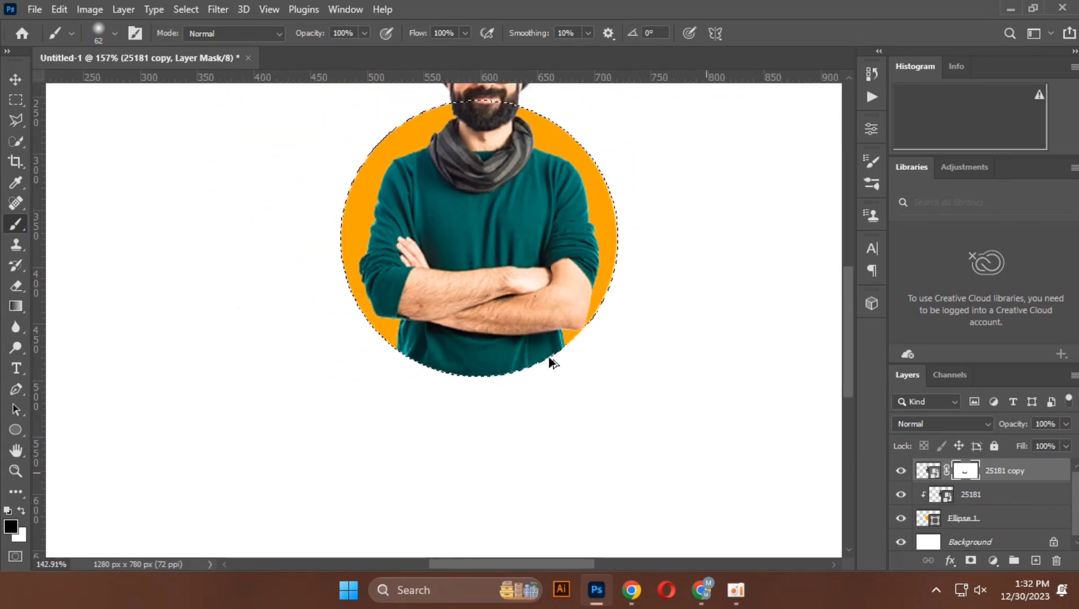
scroll(551, 361, up, 3)
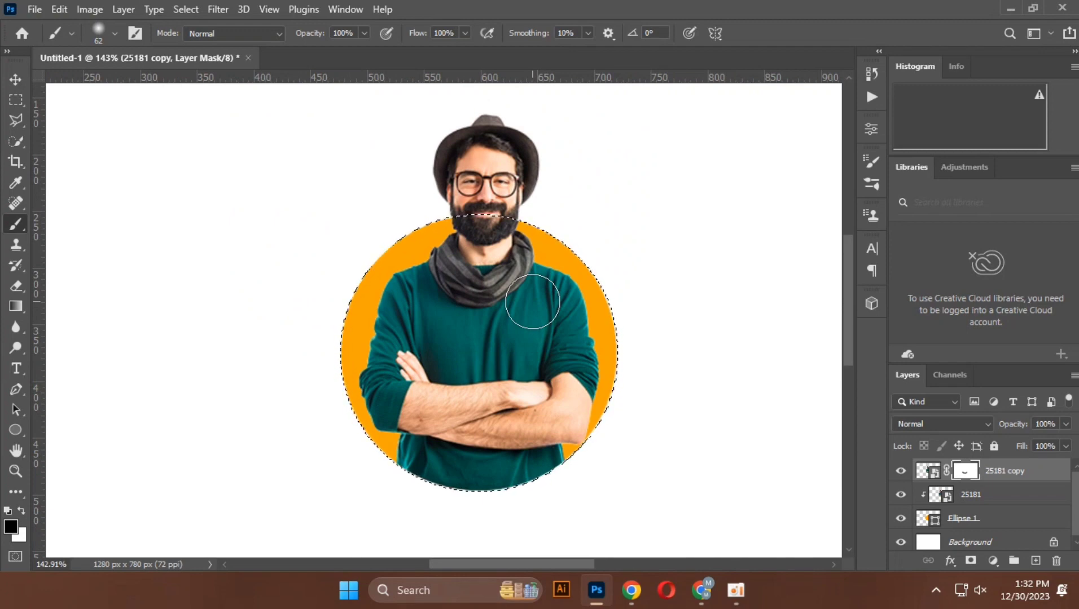
key(ctrl+d)
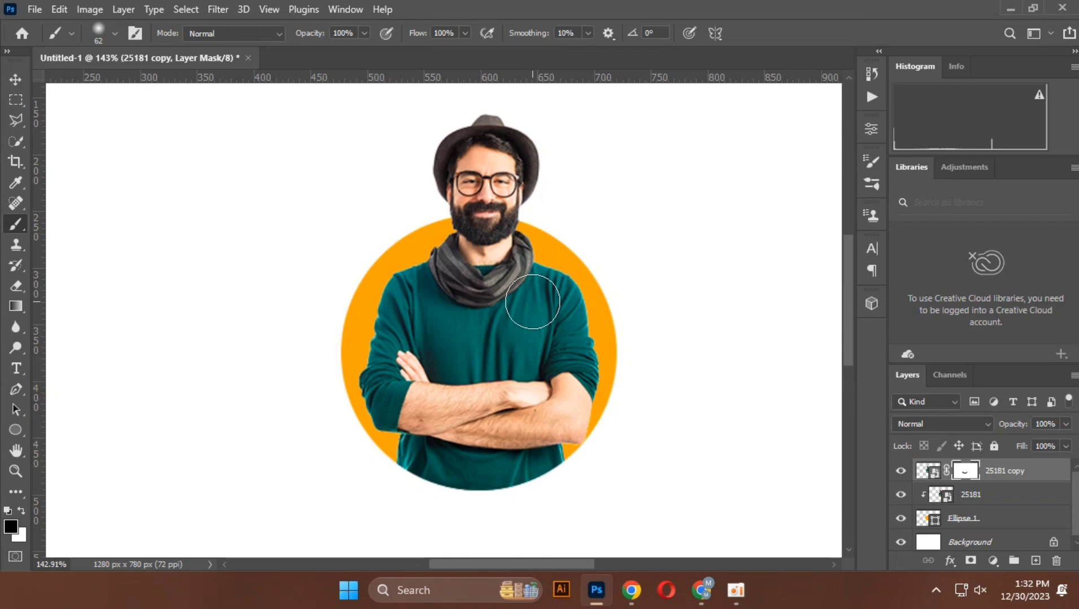
scroll(530, 174, down, 2)
key(v)
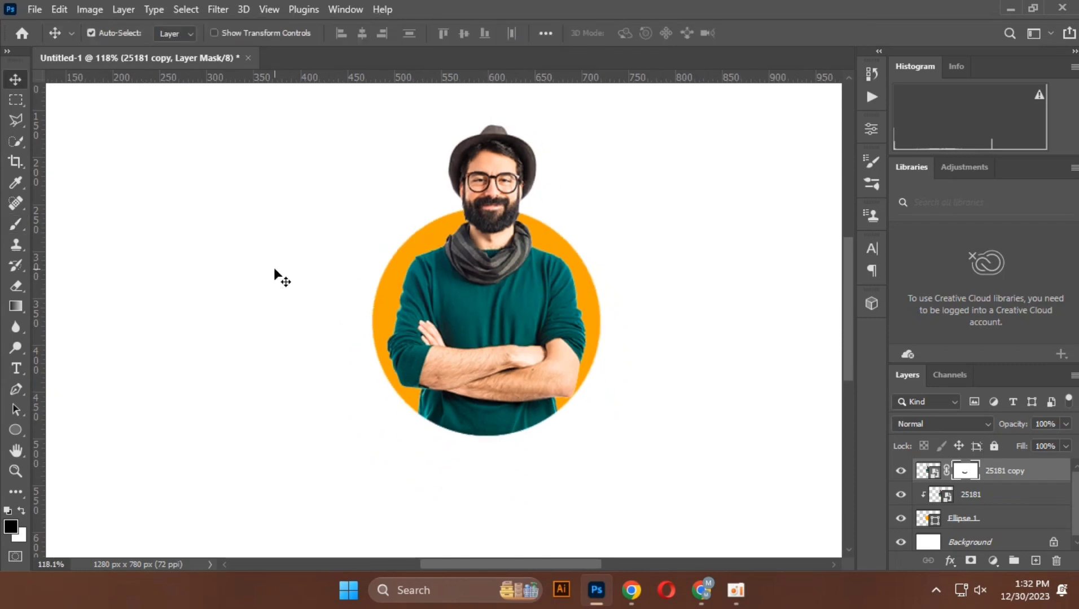